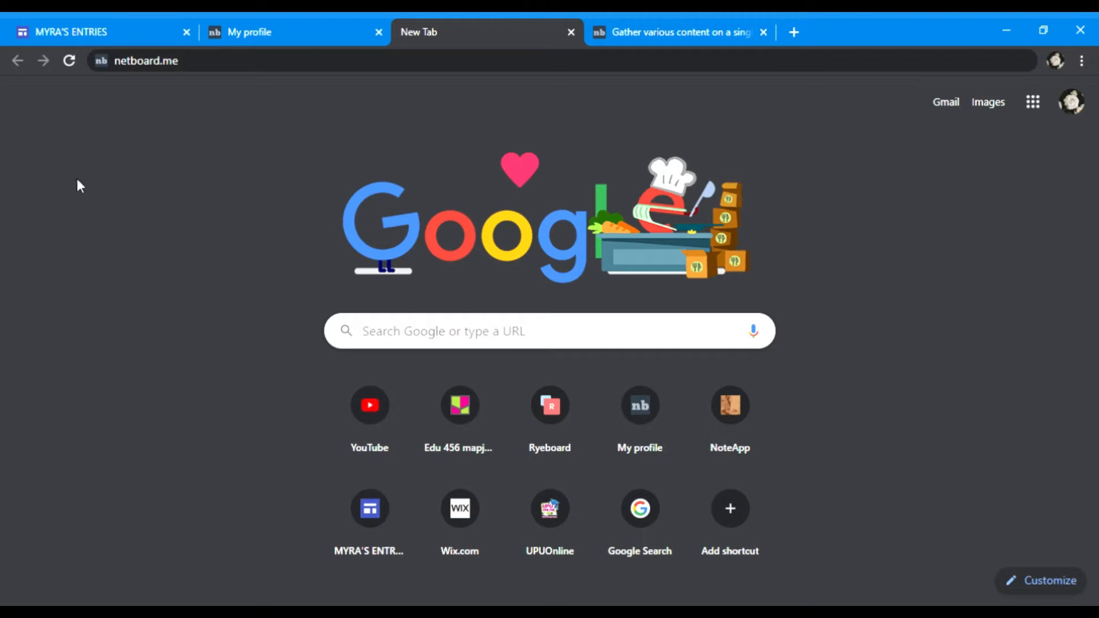
# Step: Go to the netboard.me home page and open its sign-up form
pyautogui.click(421, 338)
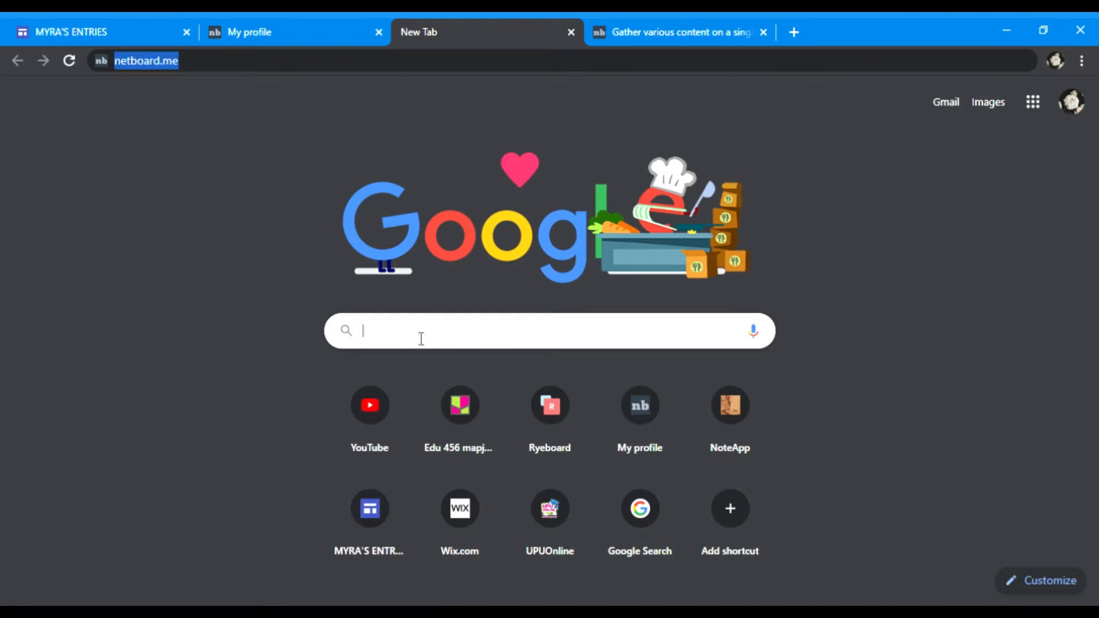
pyautogui.write('netb')
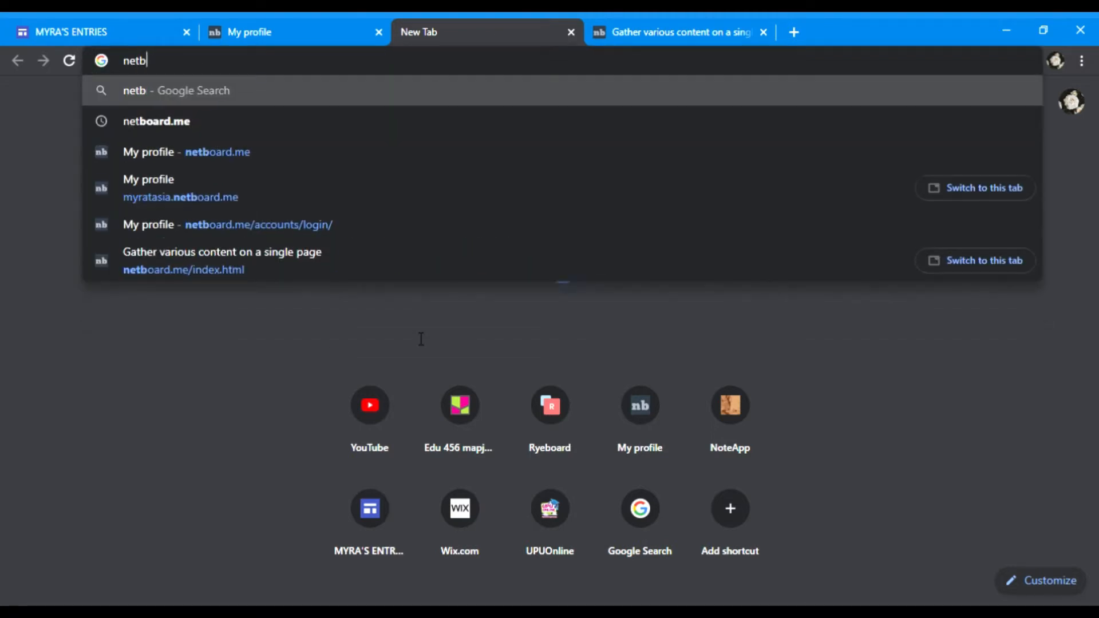
pyautogui.write('oard.me')
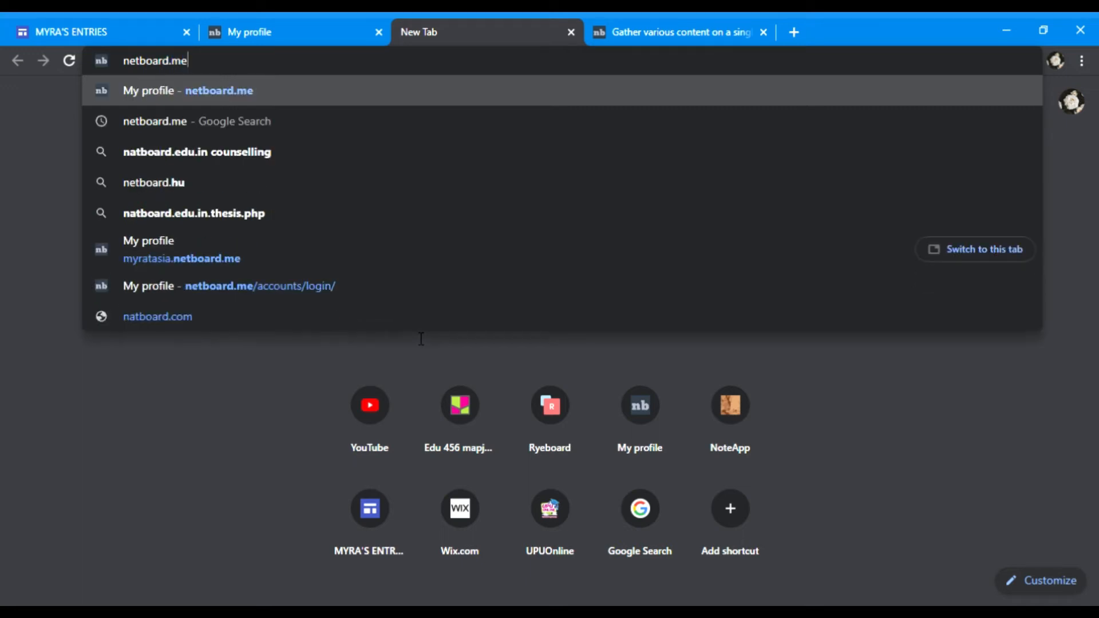
pyautogui.click(239, 415)
pyautogui.click(611, 18)
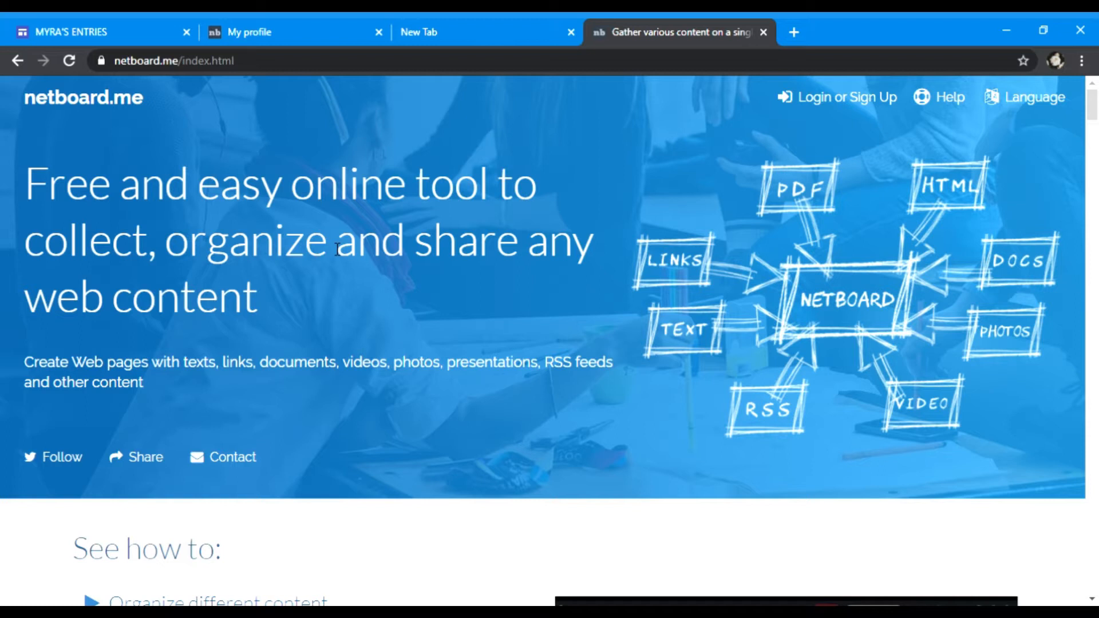
pyautogui.click(825, 97)
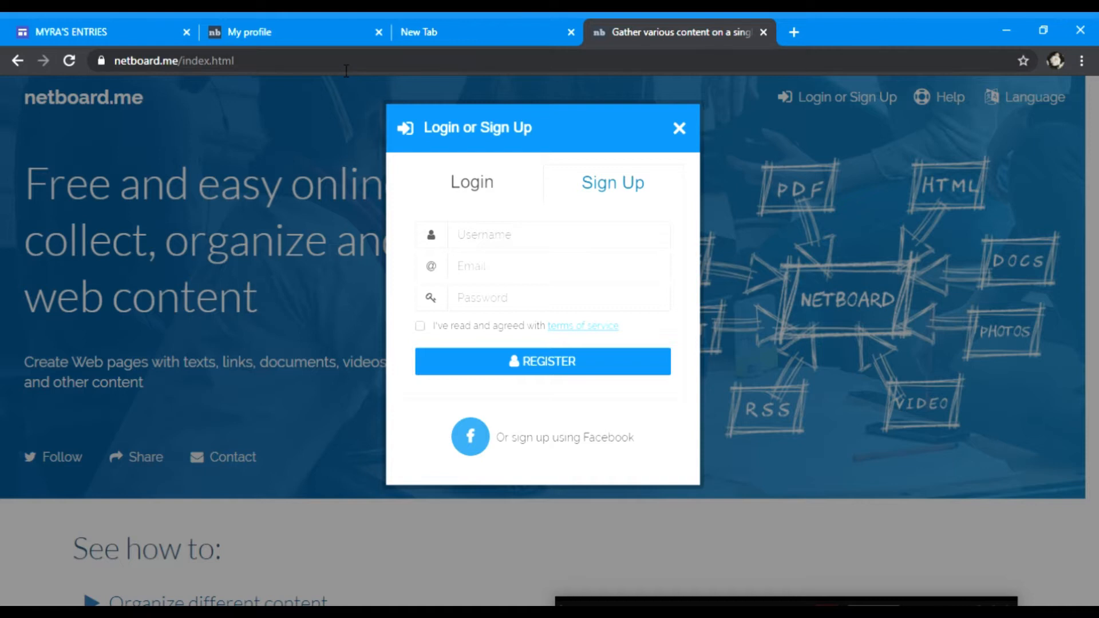
# Step: Switch to the signed-in profile page and look over the About me editor and its social link fields, closing it without changes
pyautogui.click(302, 26)
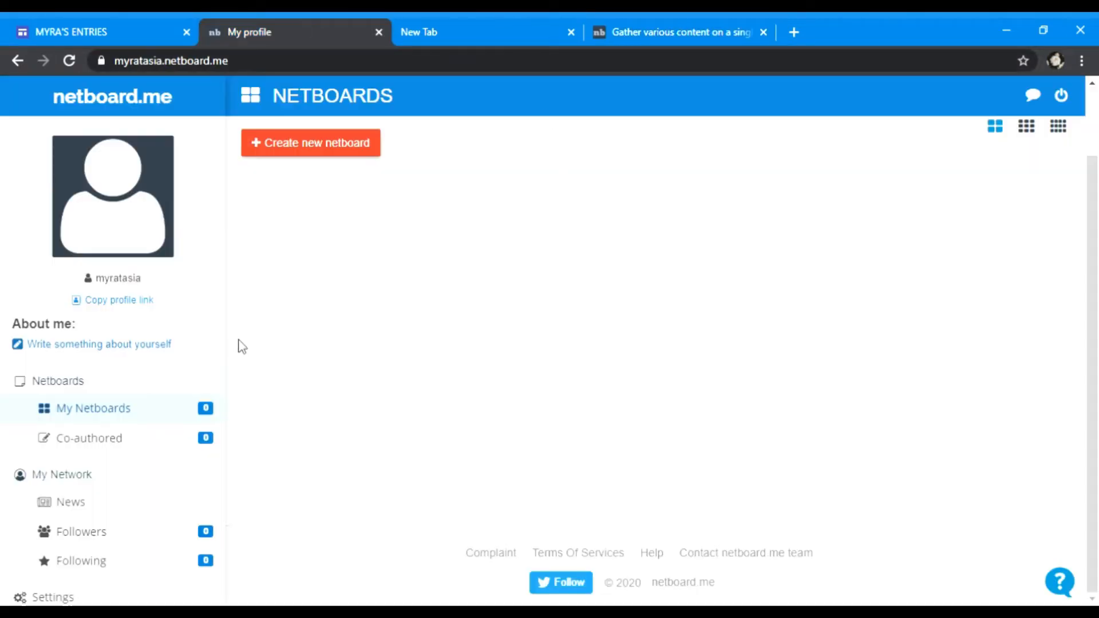
pyautogui.scroll(-2, 115, 482)
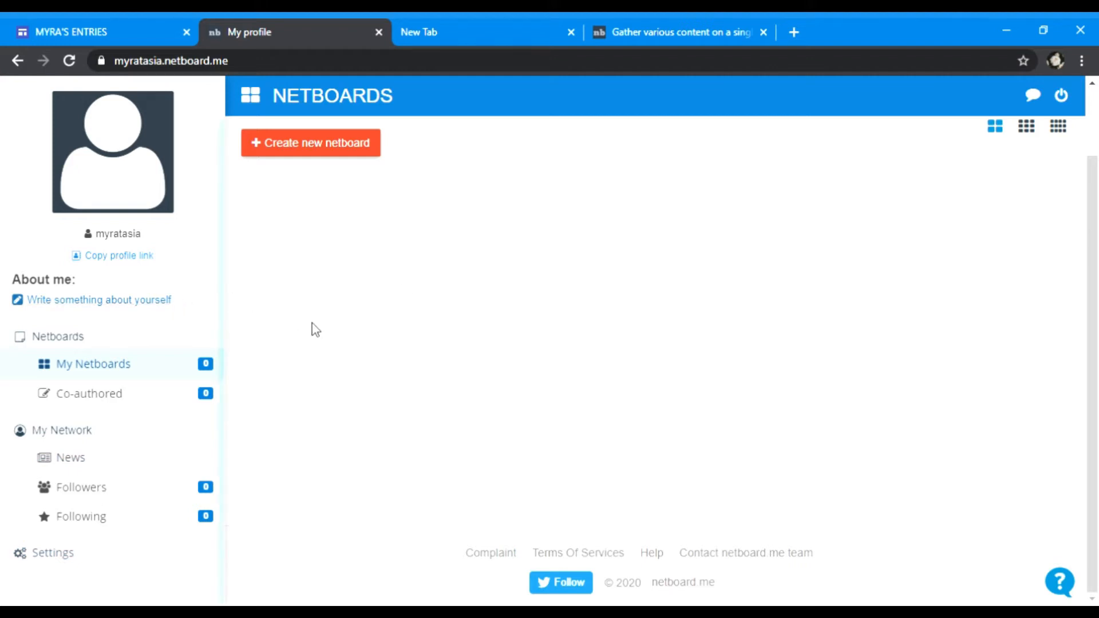
pyautogui.click(108, 302)
pyautogui.scroll(-5, 110, 443)
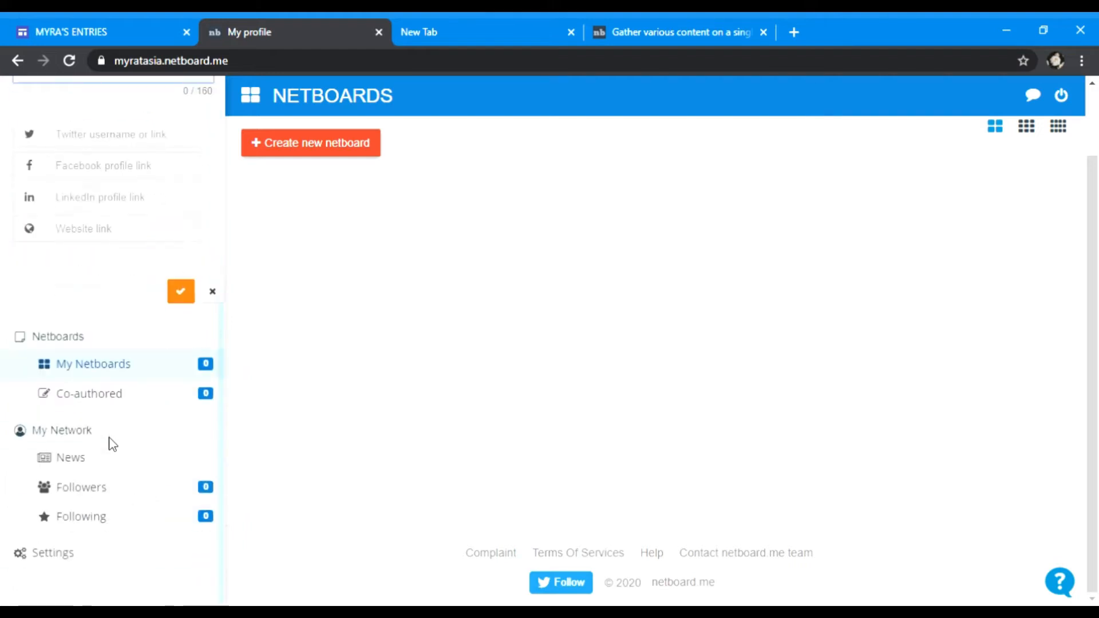
pyautogui.scroll(2, 206, 181)
pyautogui.scroll(4, 206, 180)
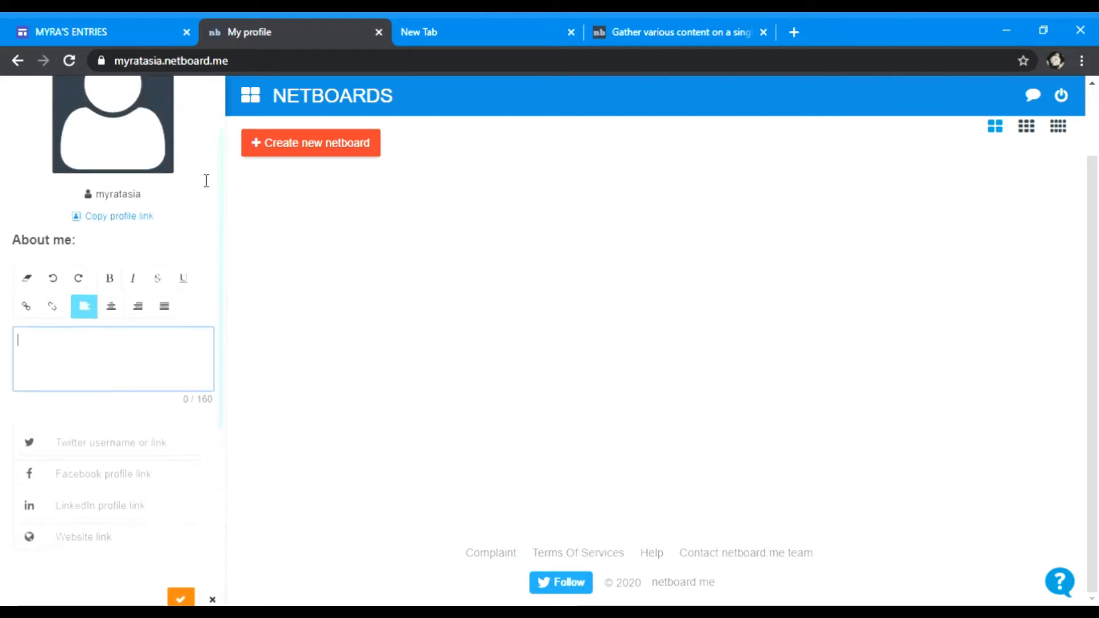
pyautogui.scroll(-3, 206, 179)
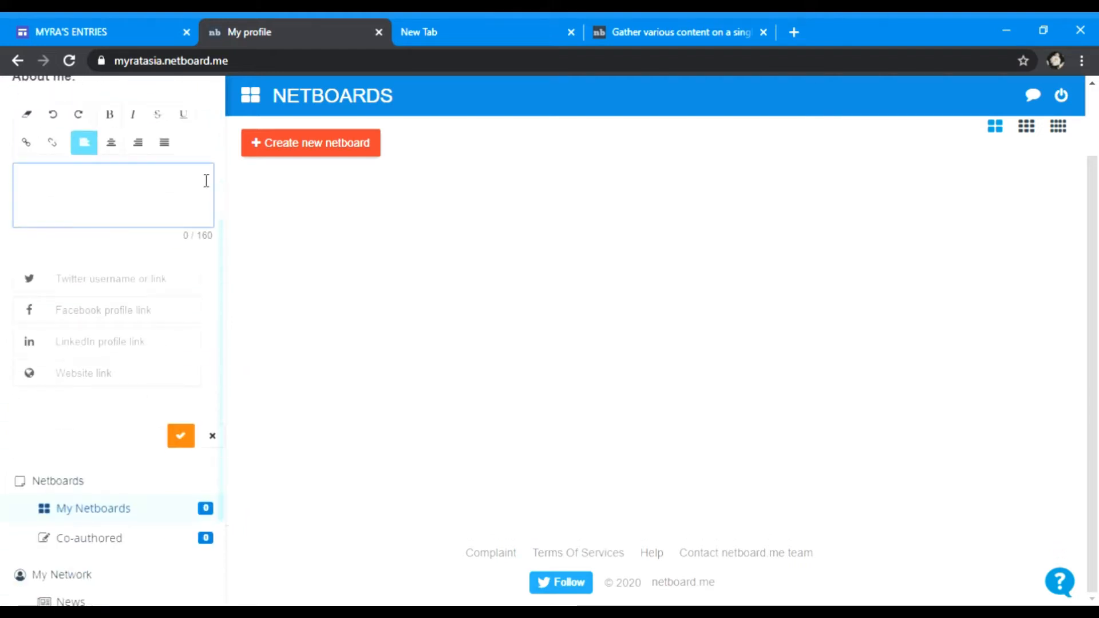
pyautogui.click(214, 440)
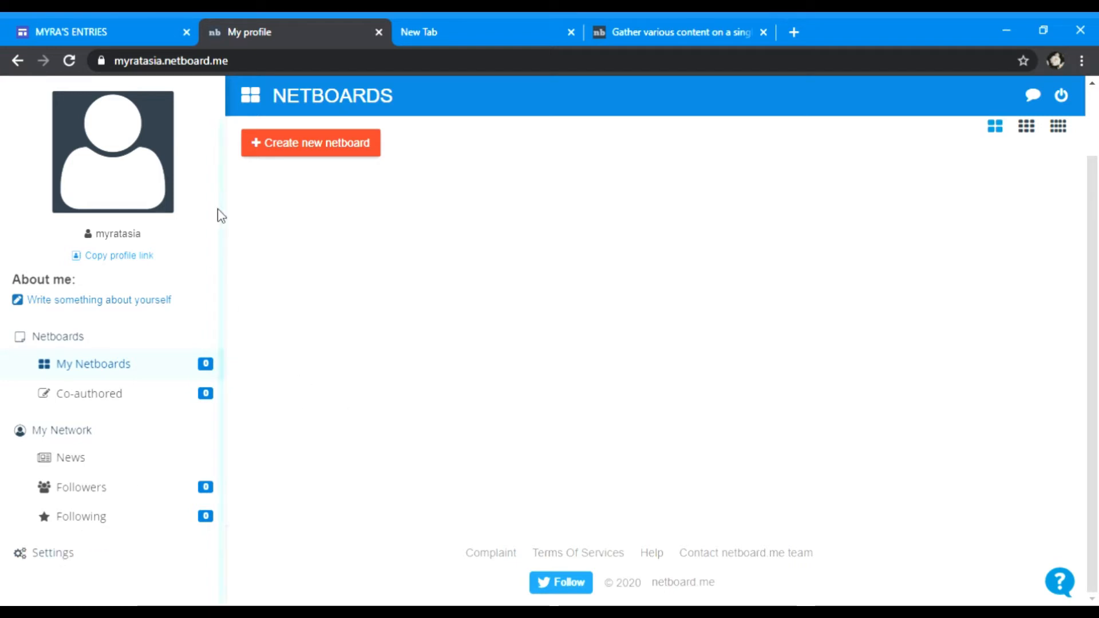
# Step: Start a new netboard and name it "workout"
pyautogui.click(344, 150)
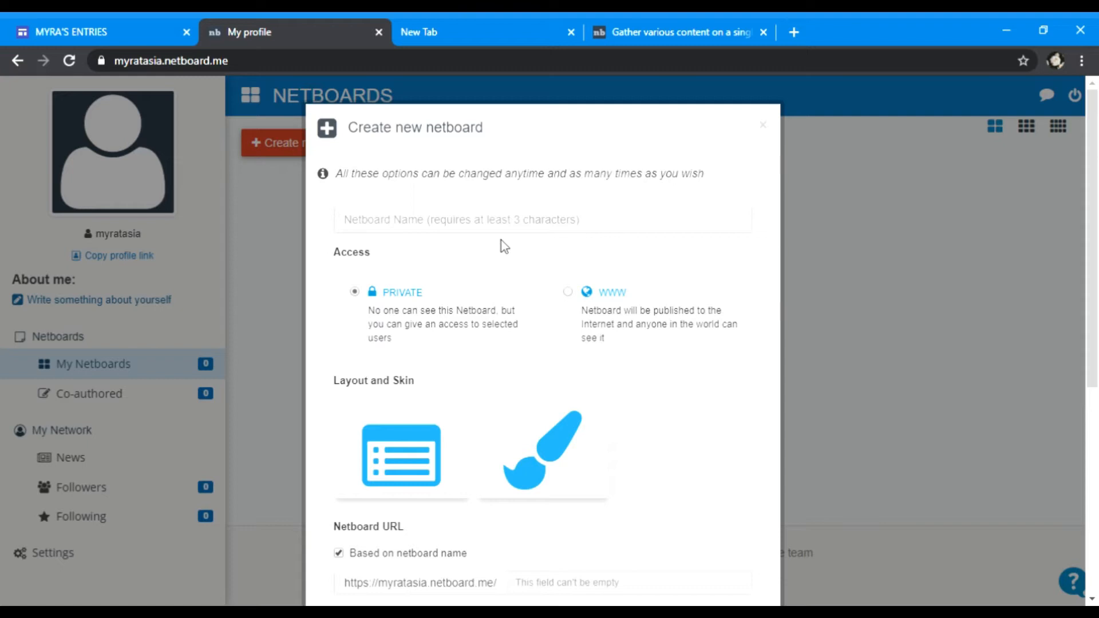
pyautogui.click(511, 228)
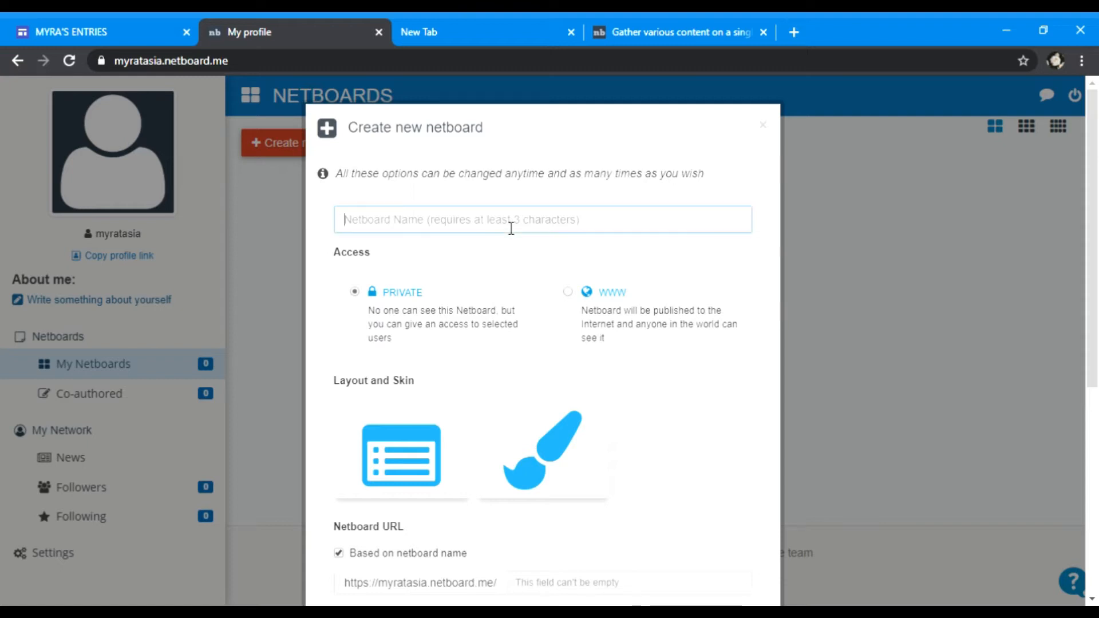
pyautogui.write('workout')
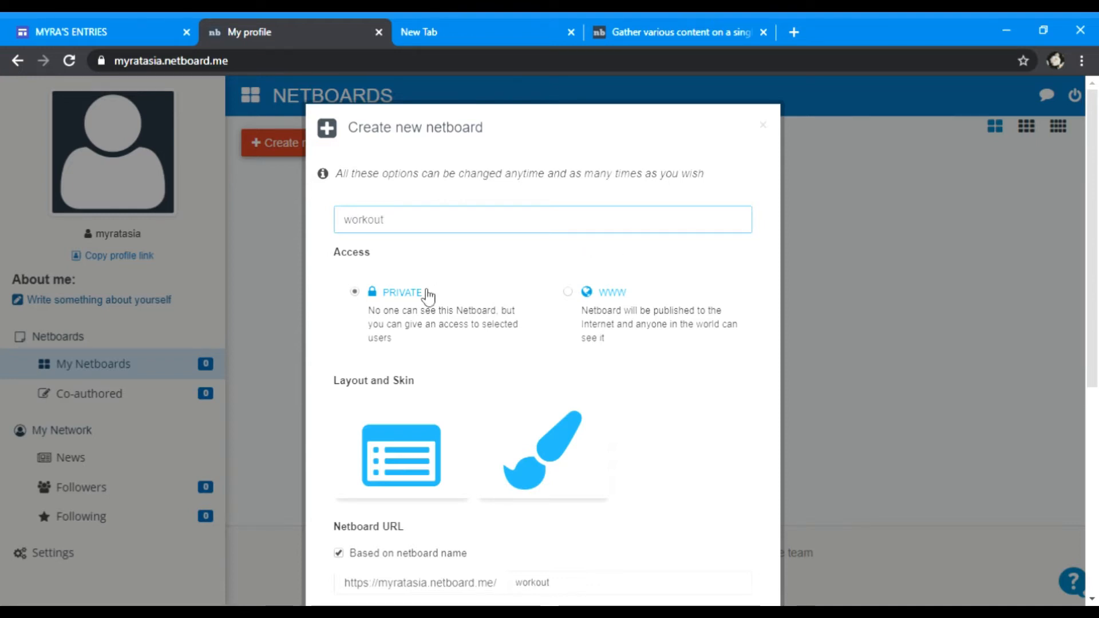
# Step: Choose the first page layout and the first skin, with the teal header, for the new netboard
pyautogui.scroll(-2, 428, 297)
pyautogui.scroll(1, 428, 296)
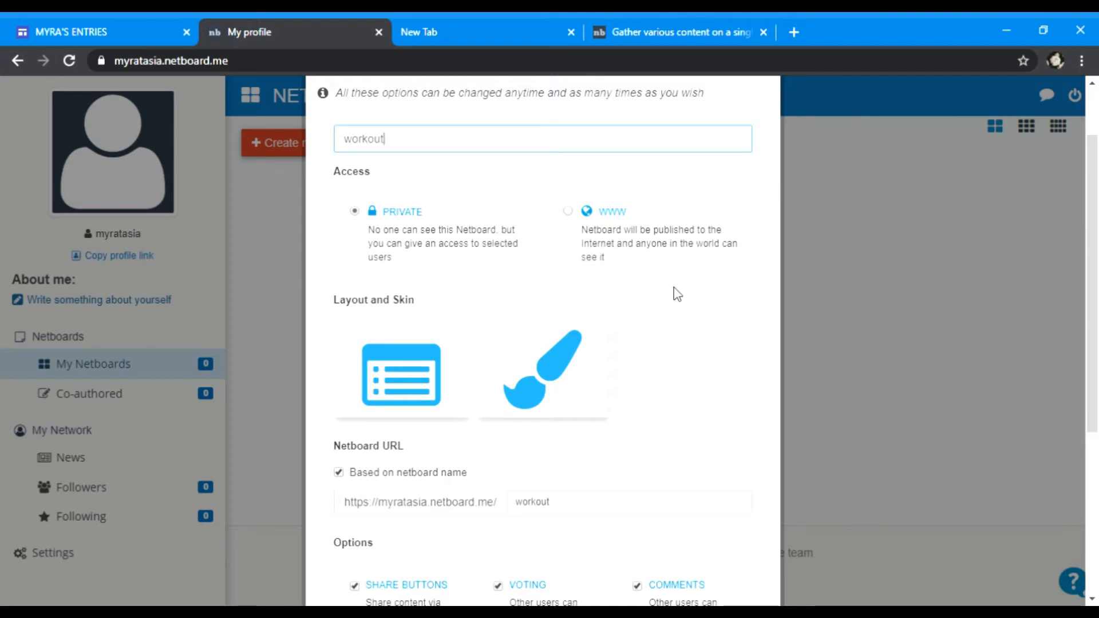
pyautogui.scroll(-2, 551, 323)
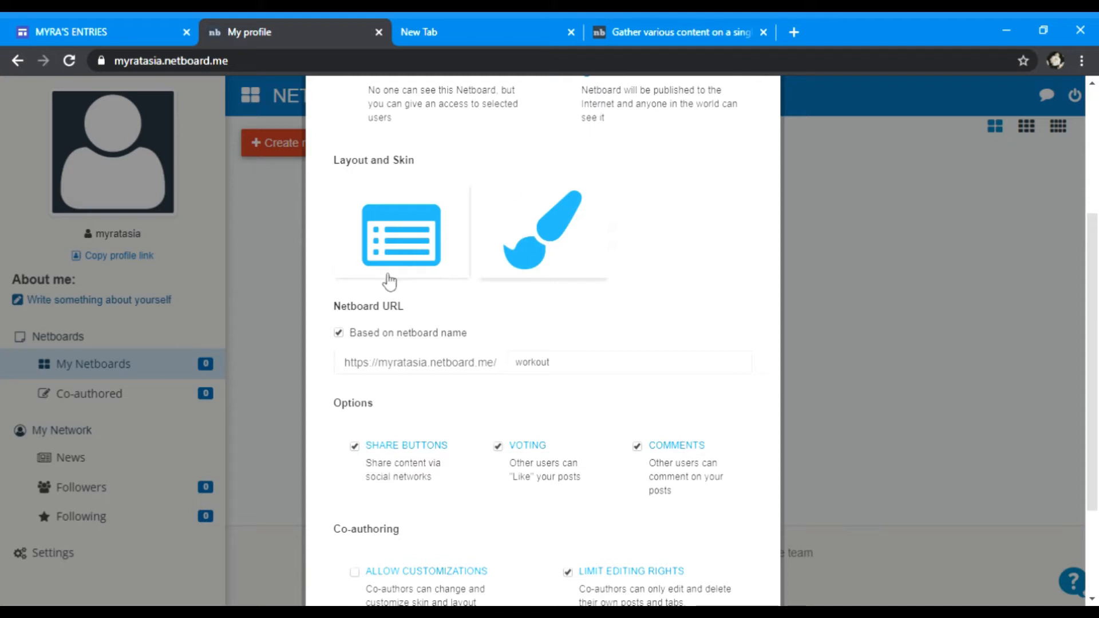
pyautogui.click(404, 246)
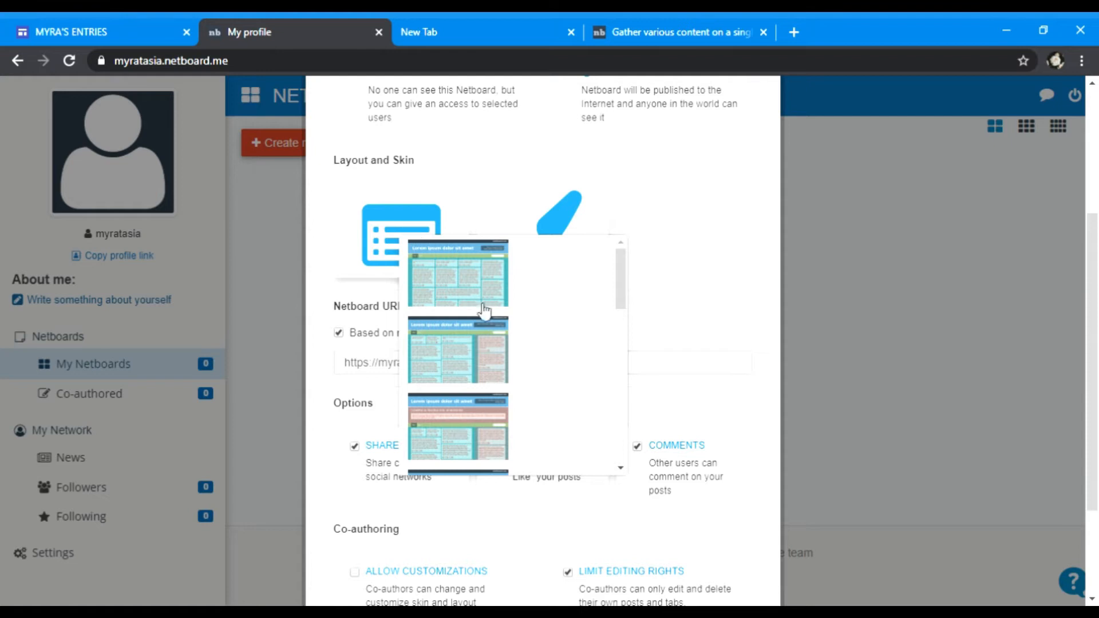
pyautogui.click(487, 307)
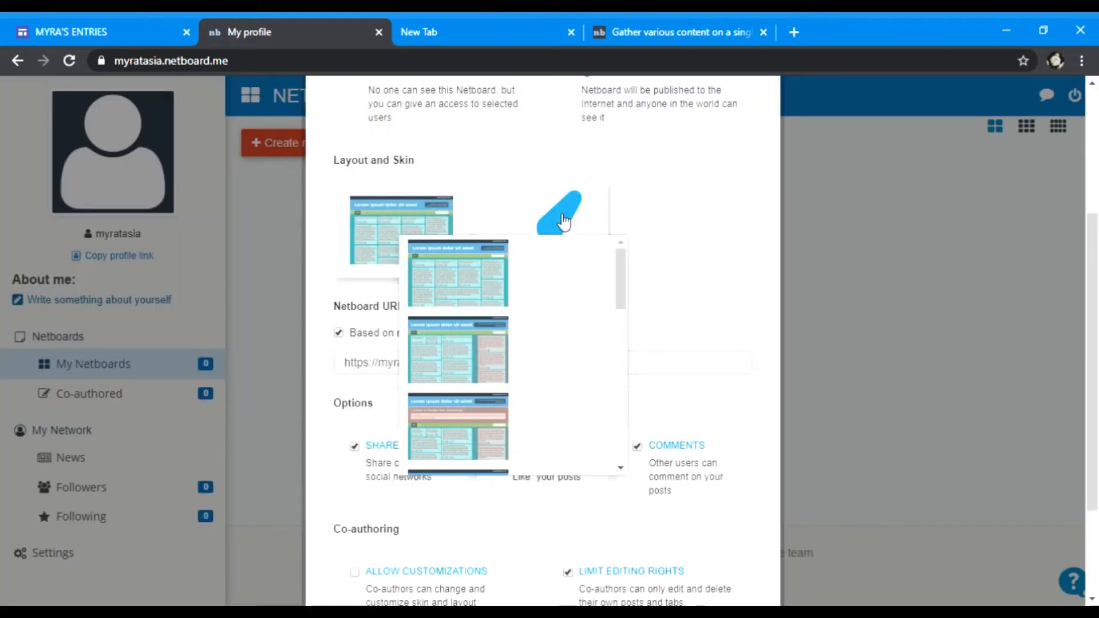
pyautogui.click(563, 220)
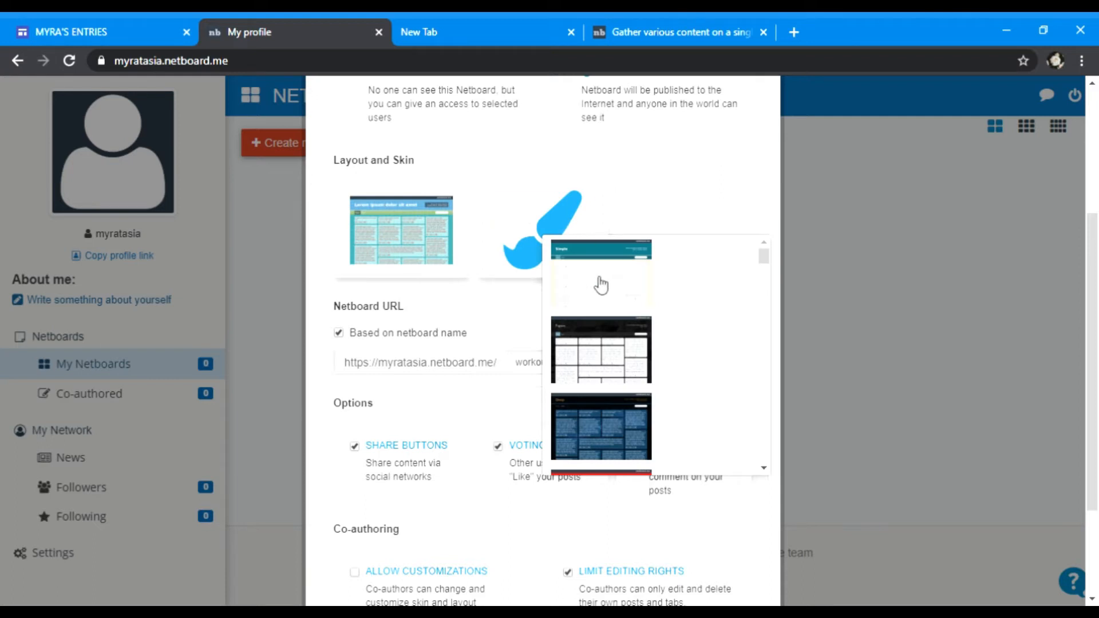
pyautogui.click(601, 284)
pyautogui.click(668, 216)
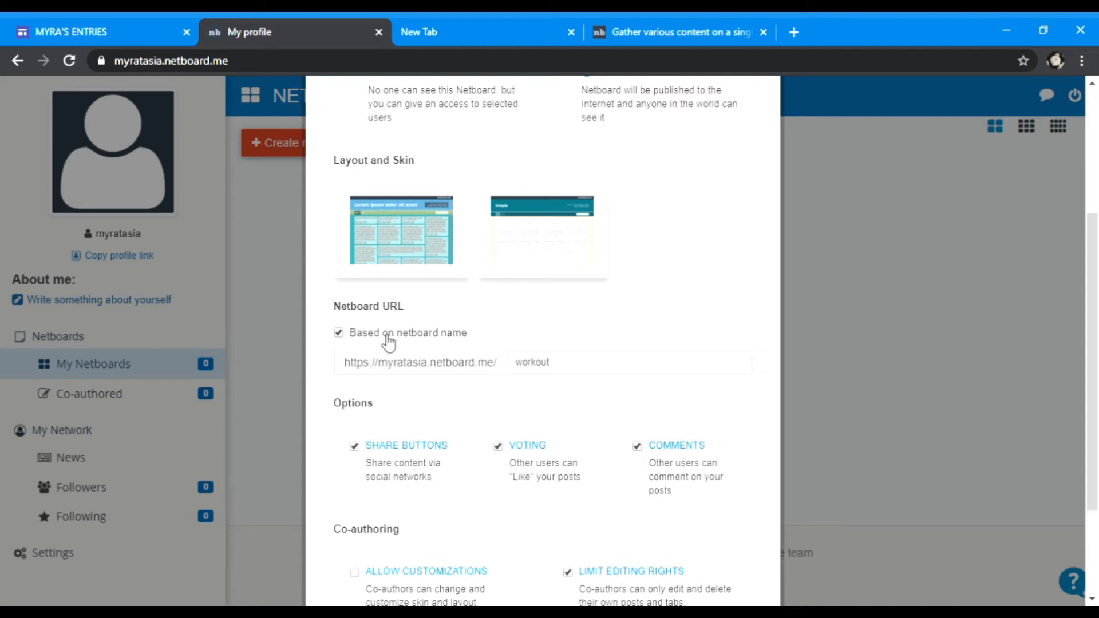
# Step: Review the access, URL, sharing and co-authoring settings and create the netboard with them as they are
pyautogui.scroll(-2, 505, 330)
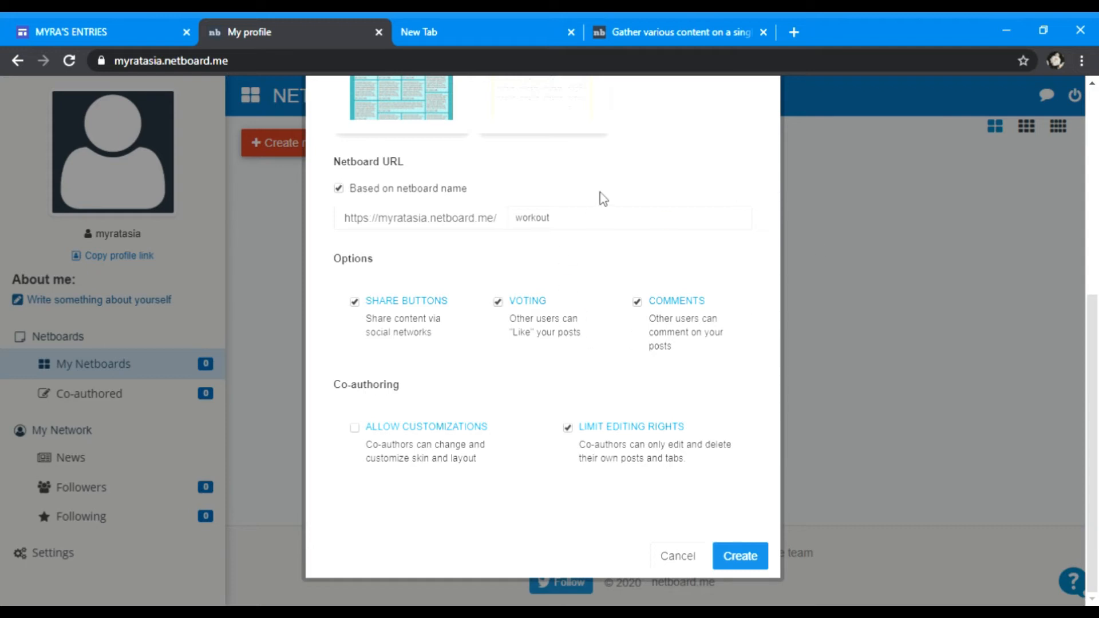
pyautogui.scroll(6, 600, 197)
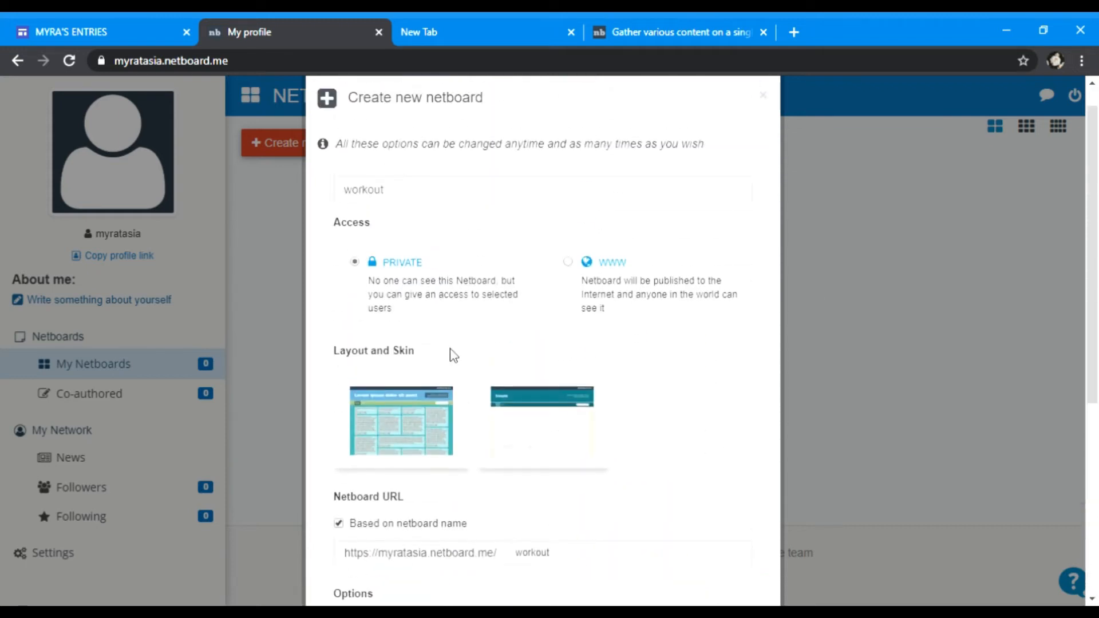
pyautogui.scroll(-5, 521, 206)
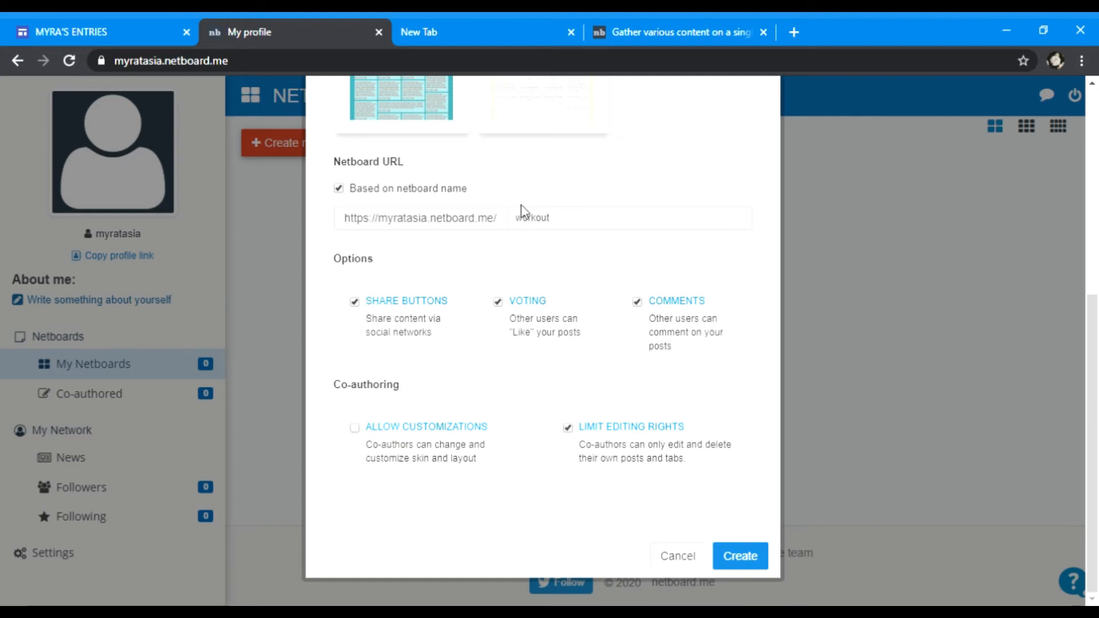
pyautogui.scroll(5, 521, 204)
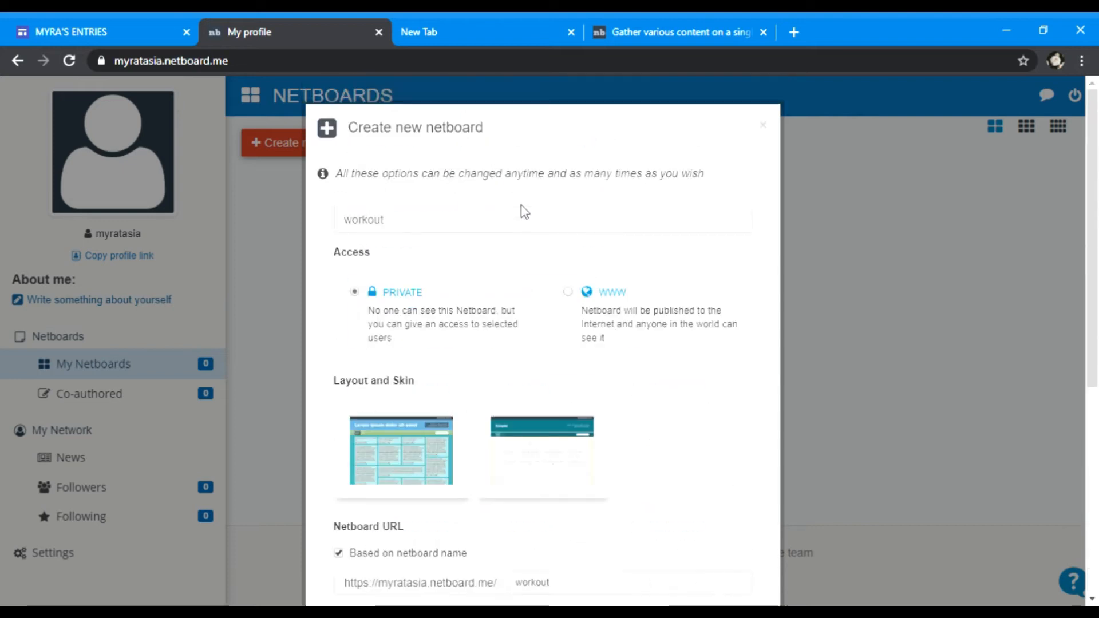
pyautogui.scroll(-5, 350, 432)
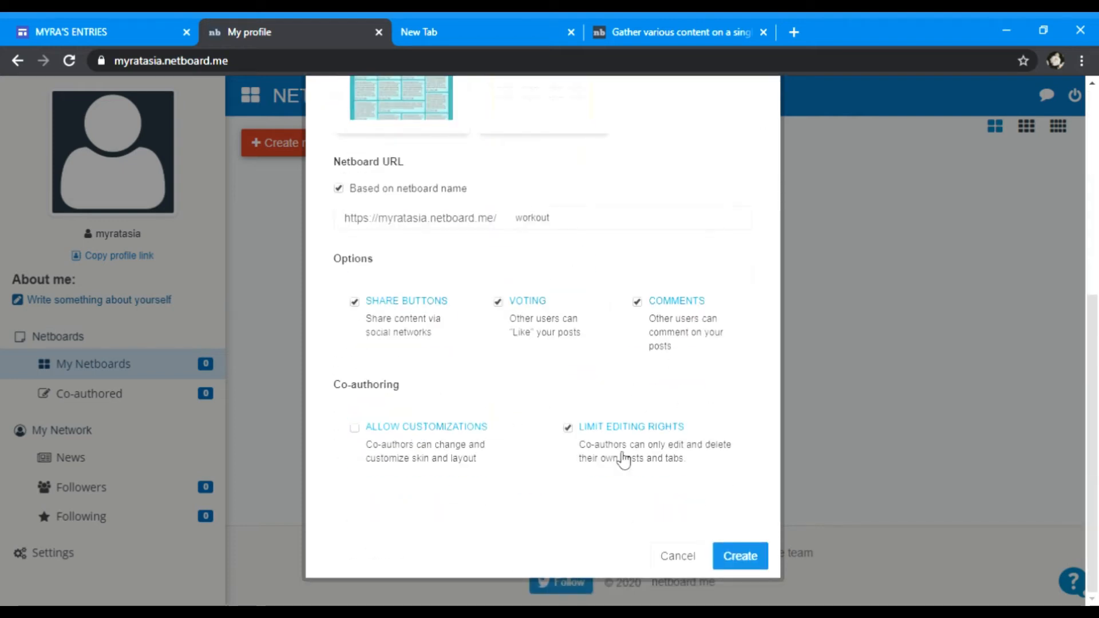
pyautogui.click(756, 558)
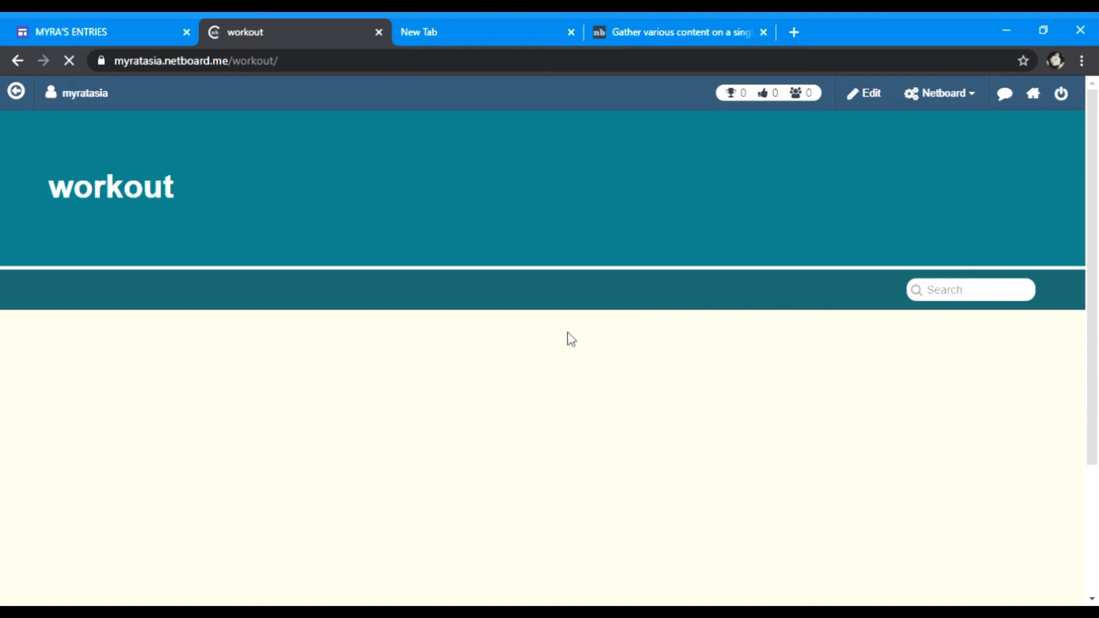
# Step: Edit the workout netboard and add a text box containing the copied "15 Easy Workouts That You Can Do From Home" list
pyautogui.click(866, 111)
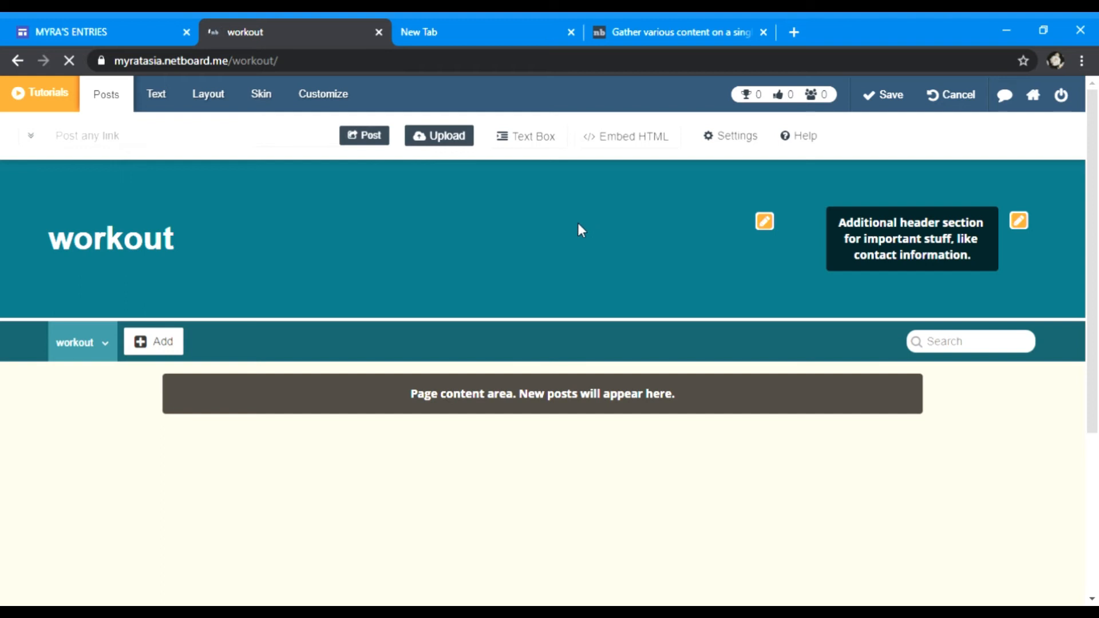
pyautogui.click(542, 141)
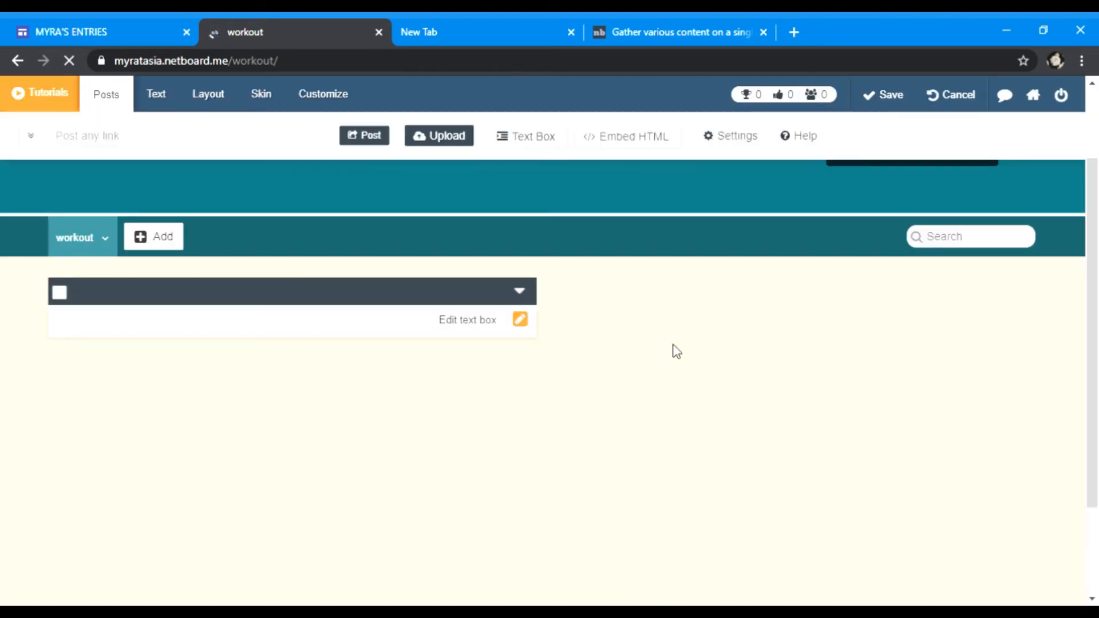
pyautogui.click(523, 321)
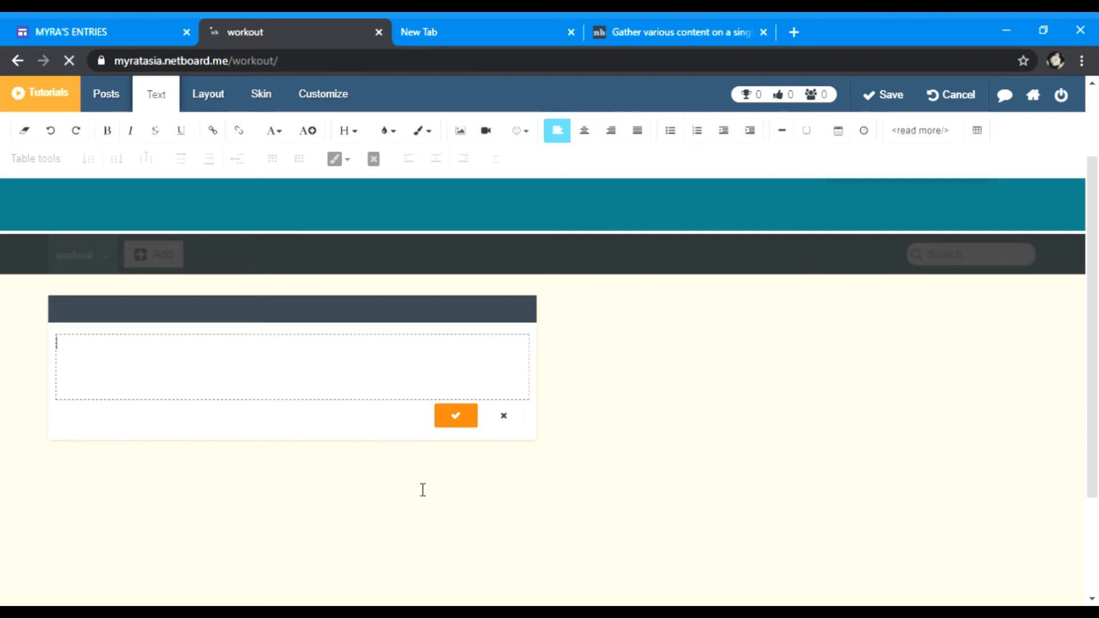
pyautogui.hotkey('ctrl', 'v')
pyautogui.scroll(-5, 469, 367)
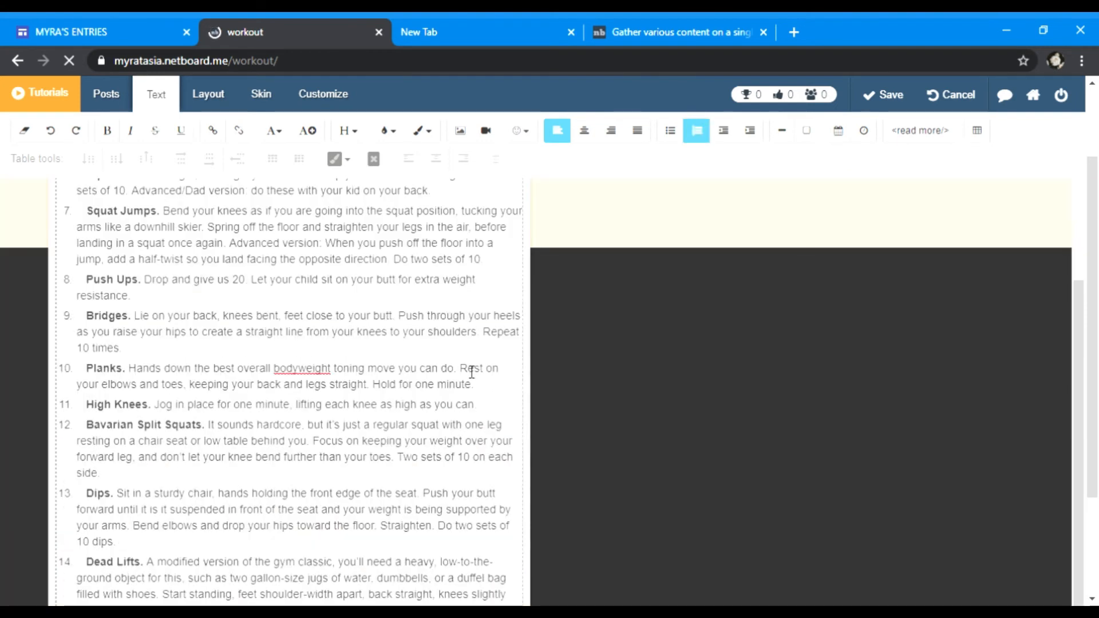
pyautogui.scroll(-3, 381, 393)
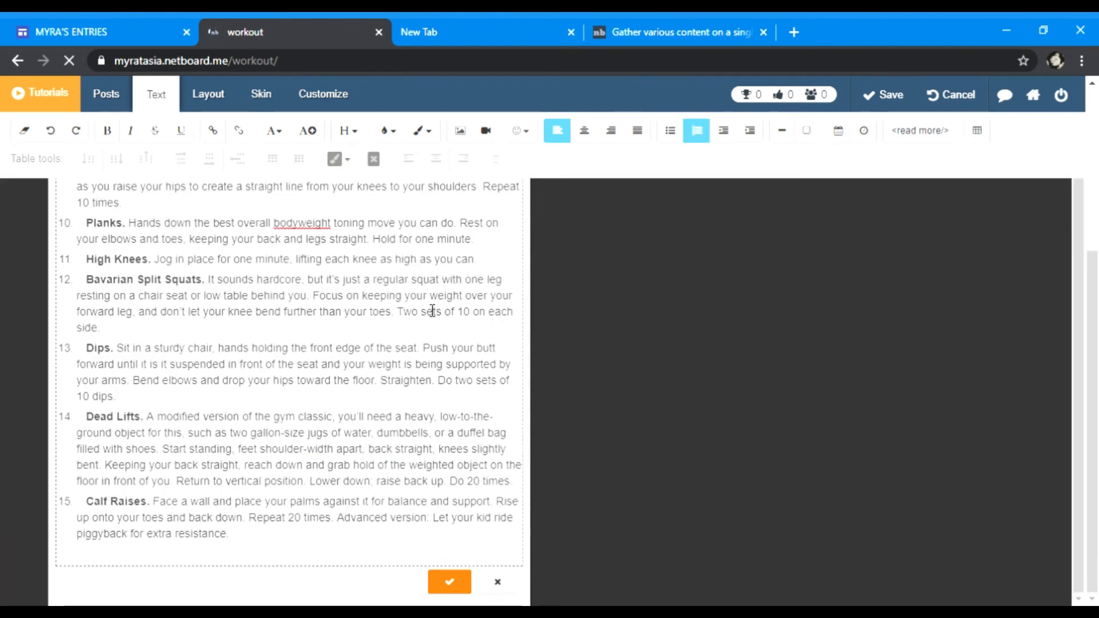
pyautogui.click(450, 582)
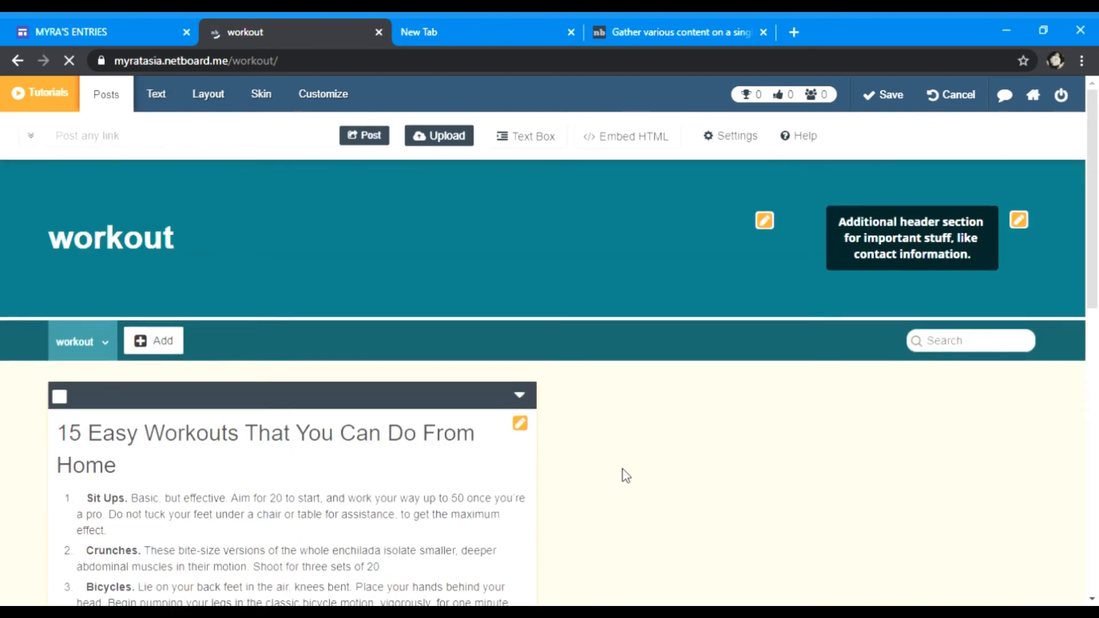
# Step: Check the workout list post from start to end and save the netboard
pyautogui.scroll(-10, 622, 469)
pyautogui.scroll(10, 622, 470)
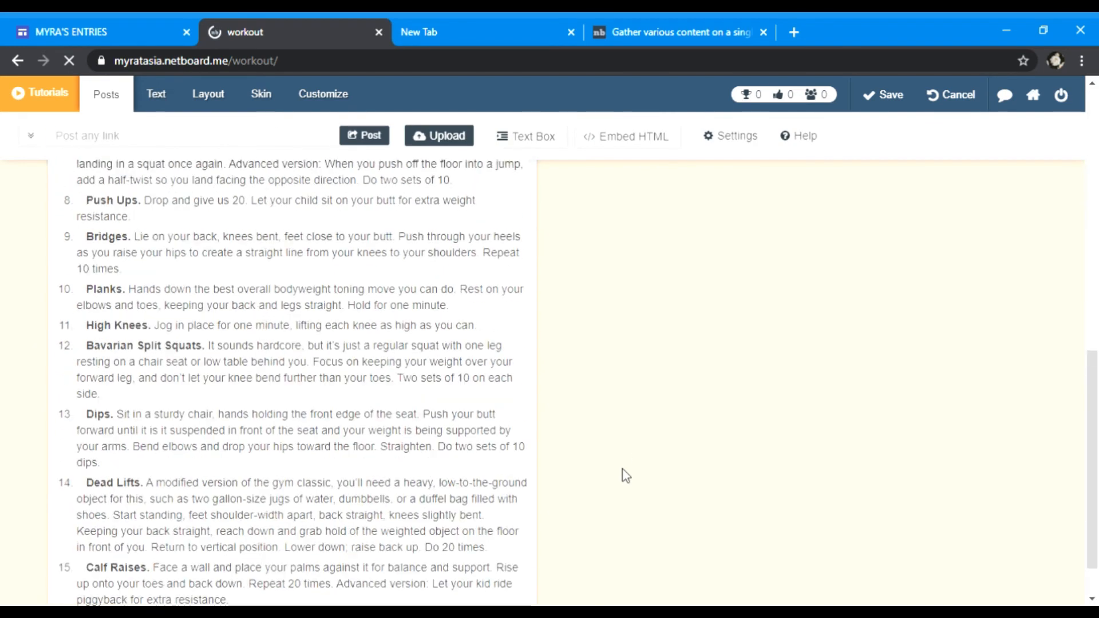
pyautogui.scroll(1, 623, 469)
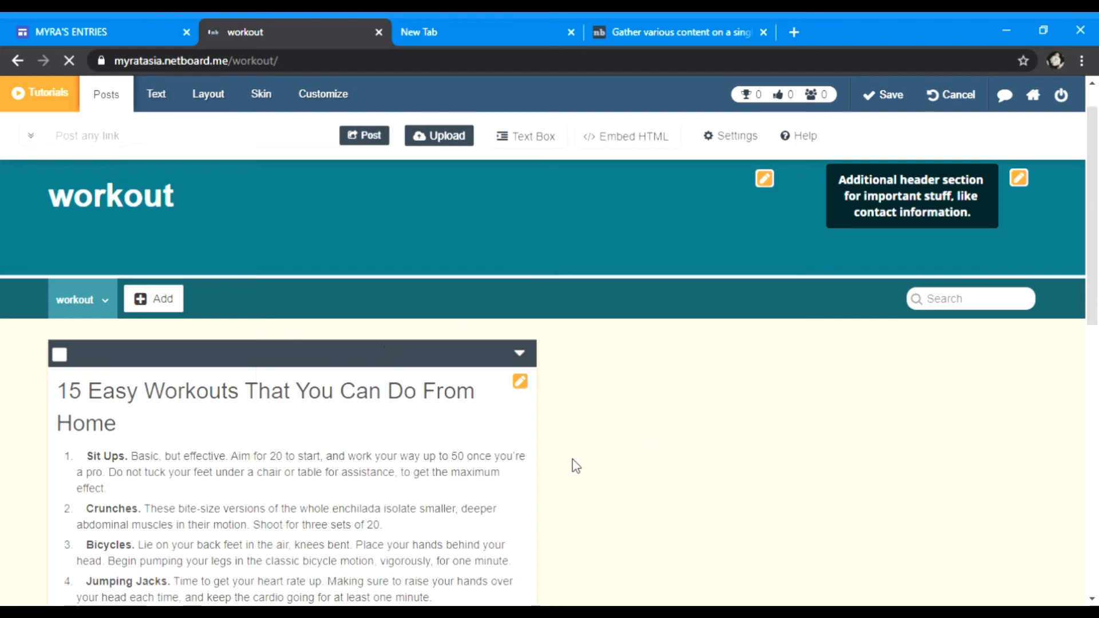
pyautogui.click(895, 96)
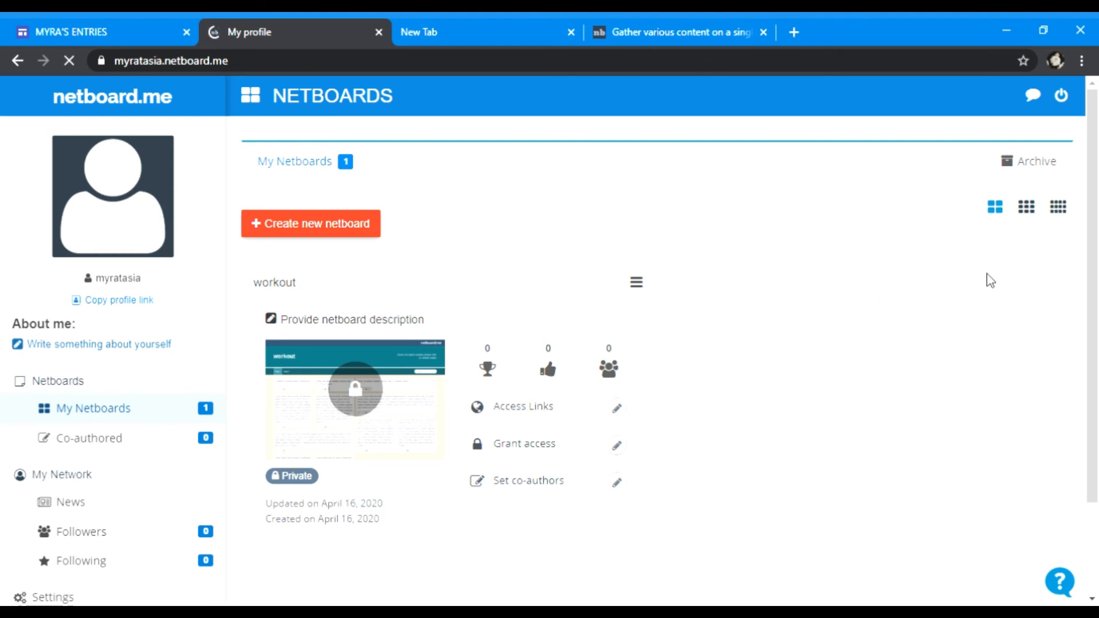
# Step: Preview the netboard overview in the two denser grid views and return it to the largest grid view
pyautogui.click(1034, 217)
pyautogui.click(1068, 219)
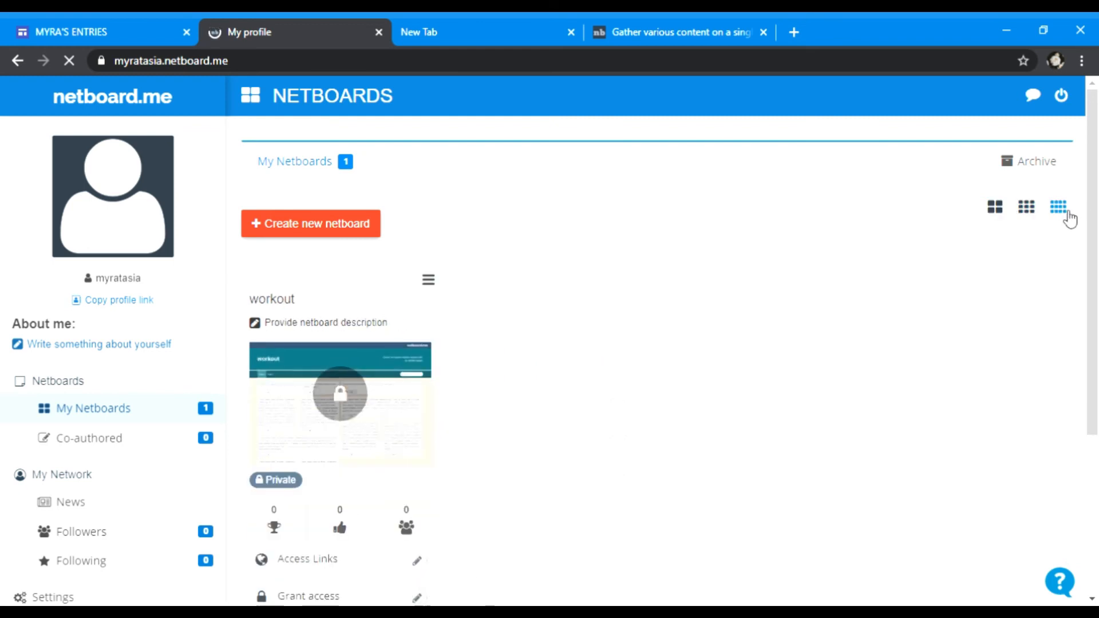
pyautogui.click(995, 210)
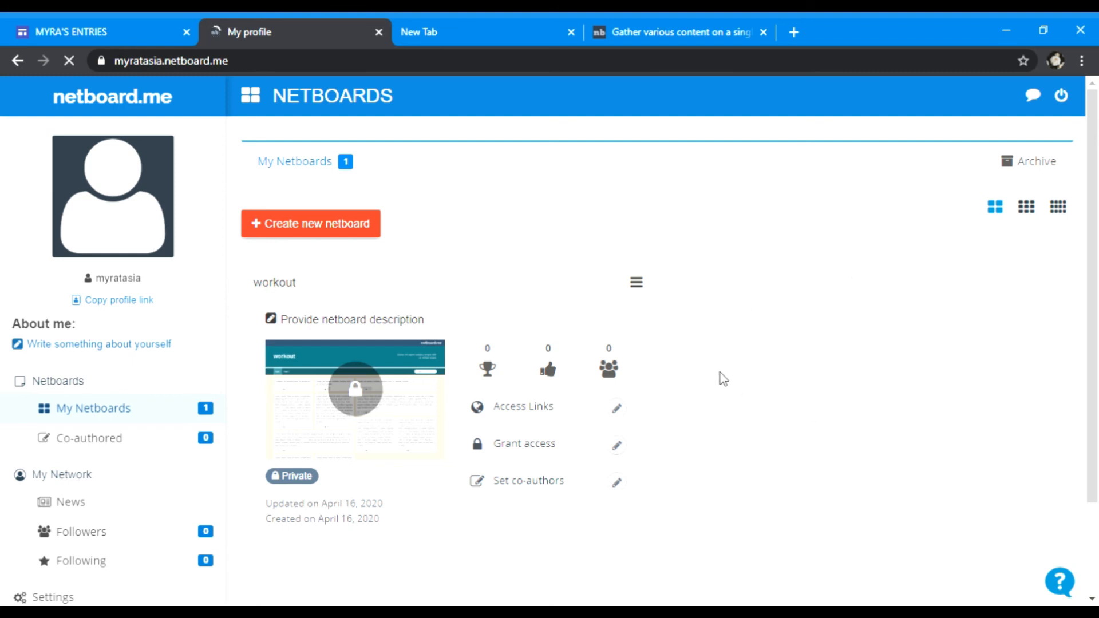
# Step: Delete the workout netboard with all its content
pyautogui.click(637, 284)
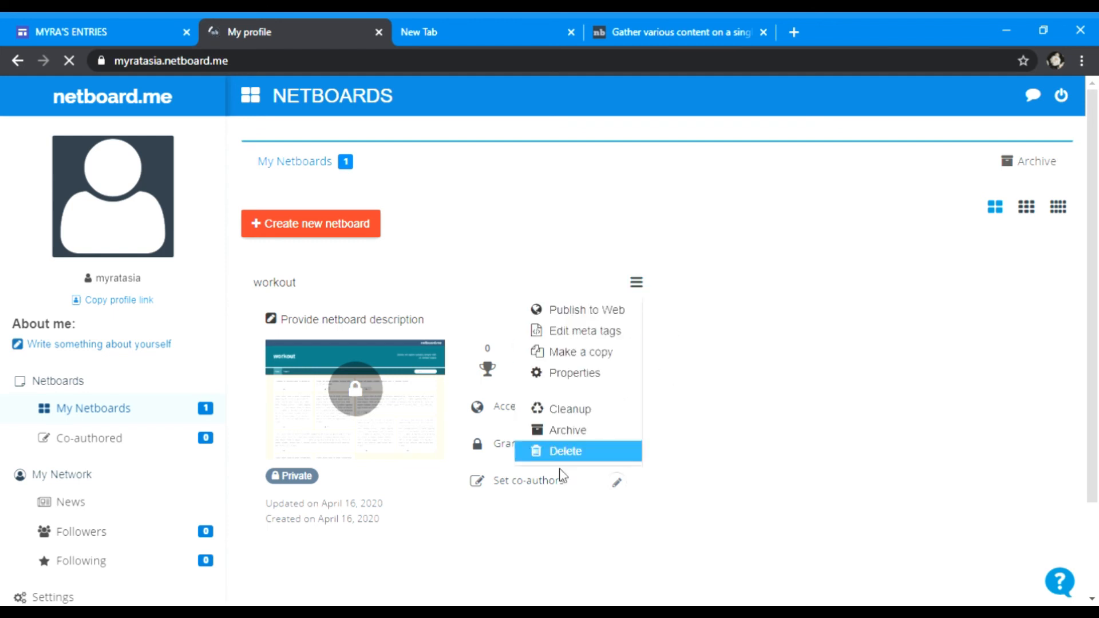
pyautogui.click(572, 452)
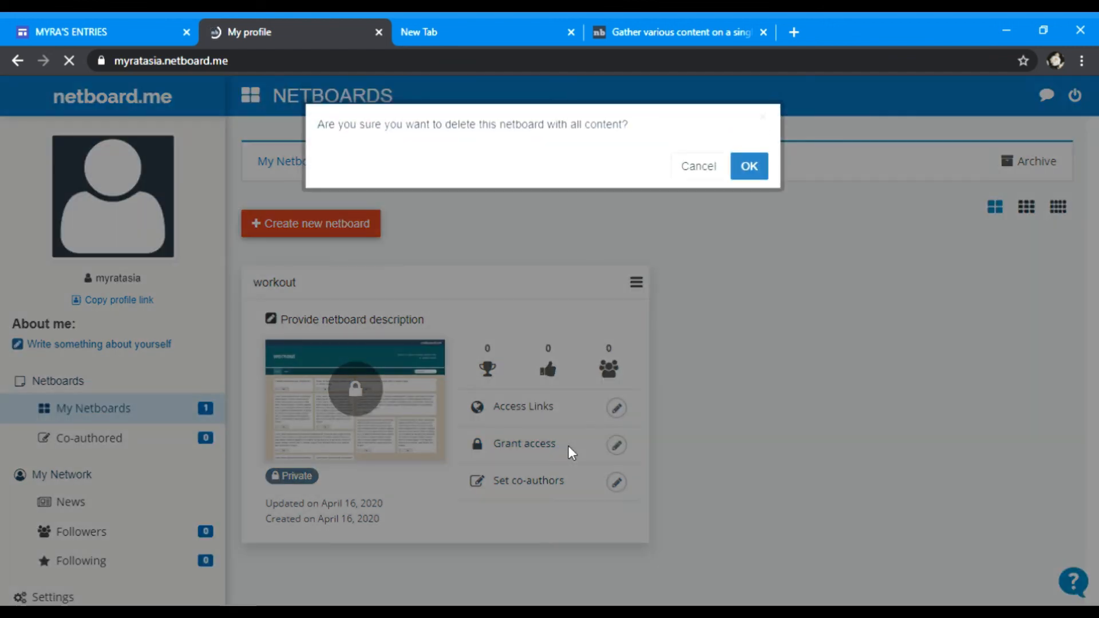
pyautogui.click(745, 166)
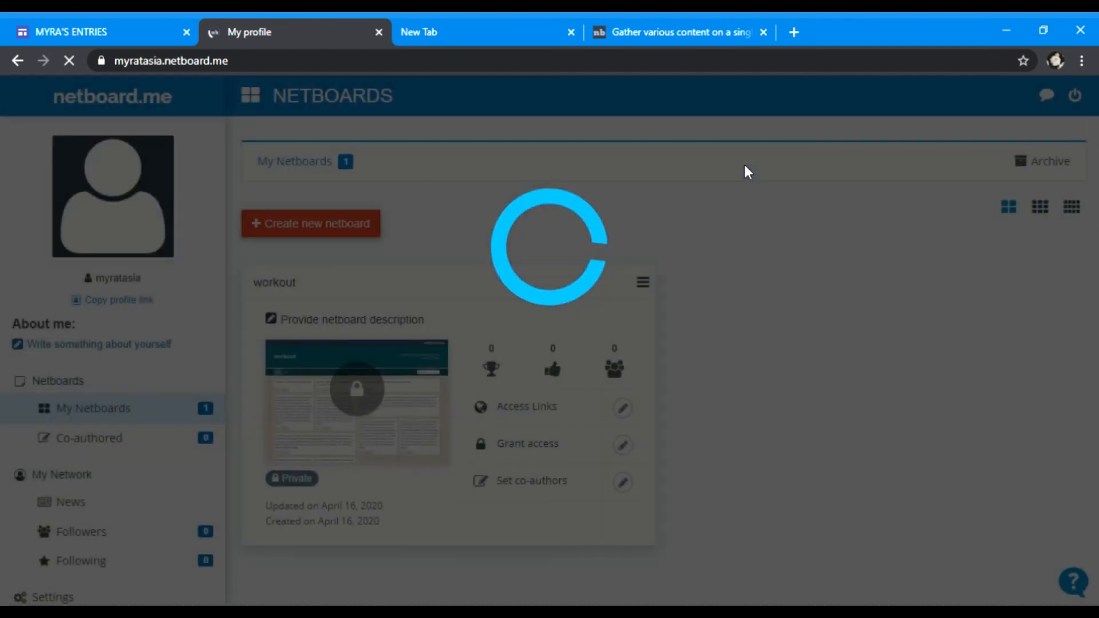